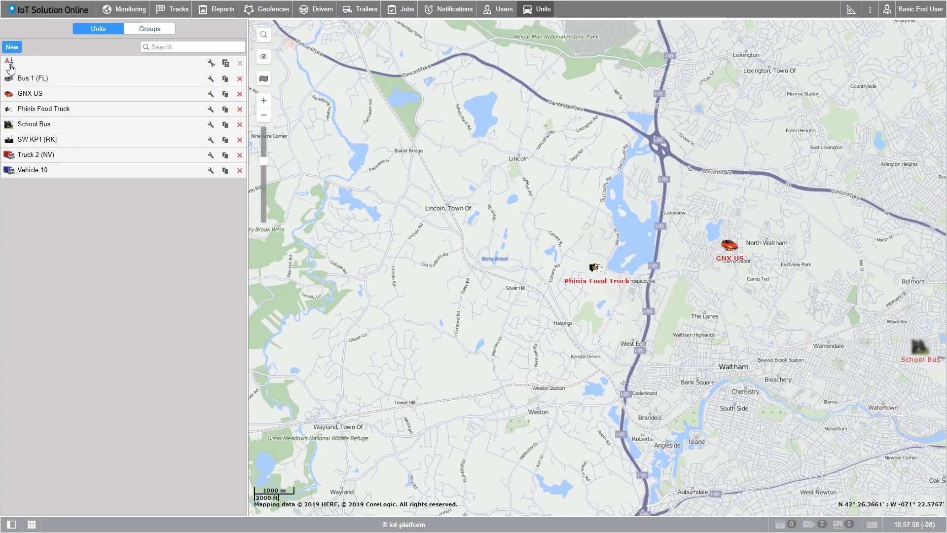
Step: Reverse the Units list sort so Vehicle 10 is first and Bus 1 is last
{"action": "left_click", "coordinate": [10, 62]}
Step: Restore A–Z unit order and open Bus 1 (FL)'s Unit Properties, inspecting its name field
{"action": "left_click", "coordinate": [10, 62]}
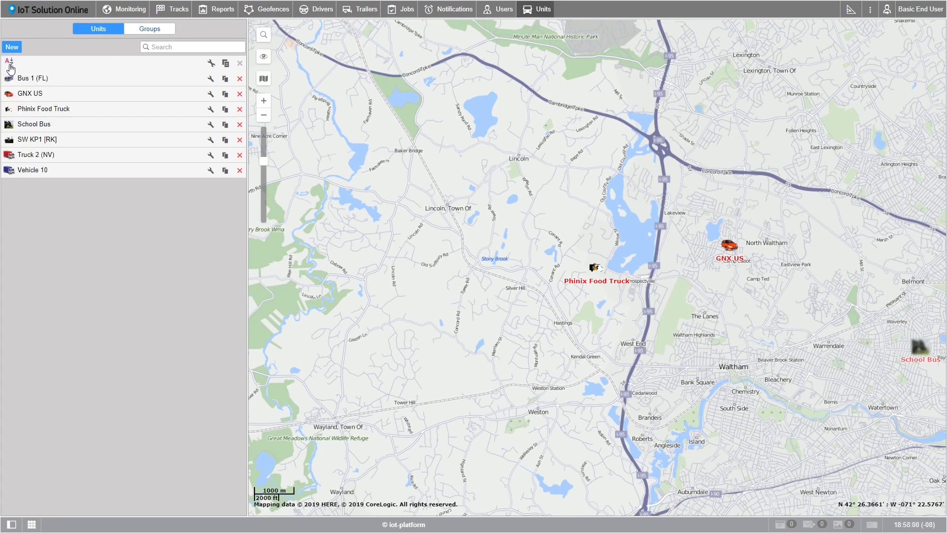
{"action": "left_click", "coordinate": [212, 79]}
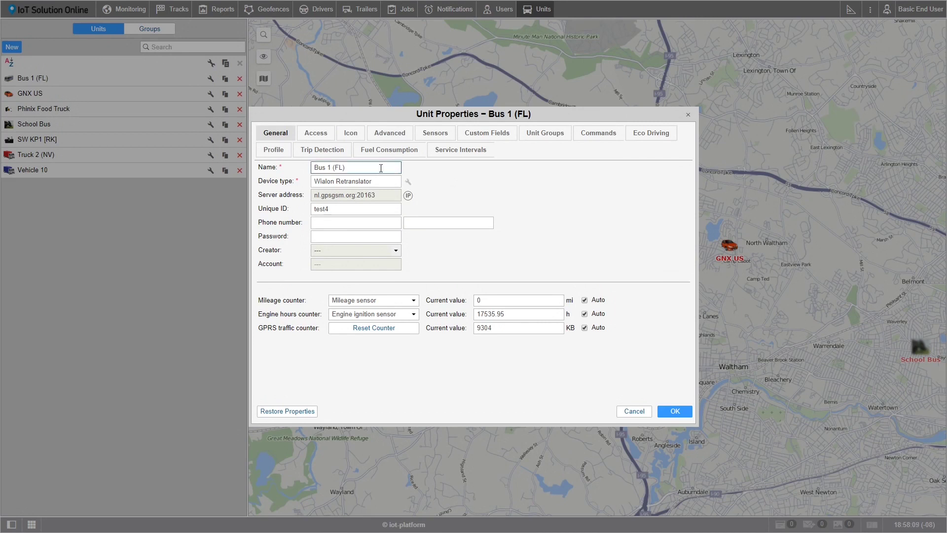
{"action": "left_click_drag", "start_coordinate": [357, 167], "coordinate": [300, 166]}
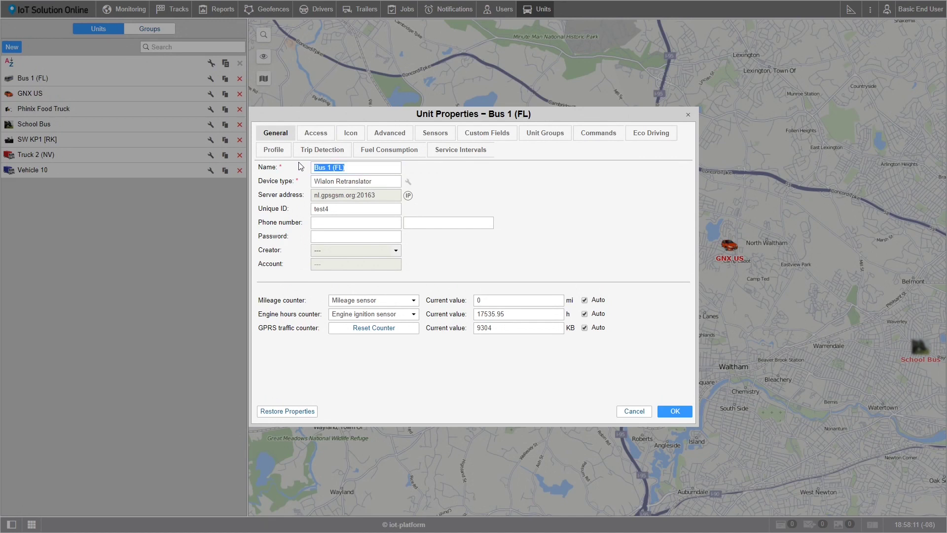
{"action": "left_click", "coordinate": [453, 179]}
Step: View Bus 1 (FL)'s icon library and cancel the custom icon file browser
{"action": "left_click", "coordinate": [349, 134]}
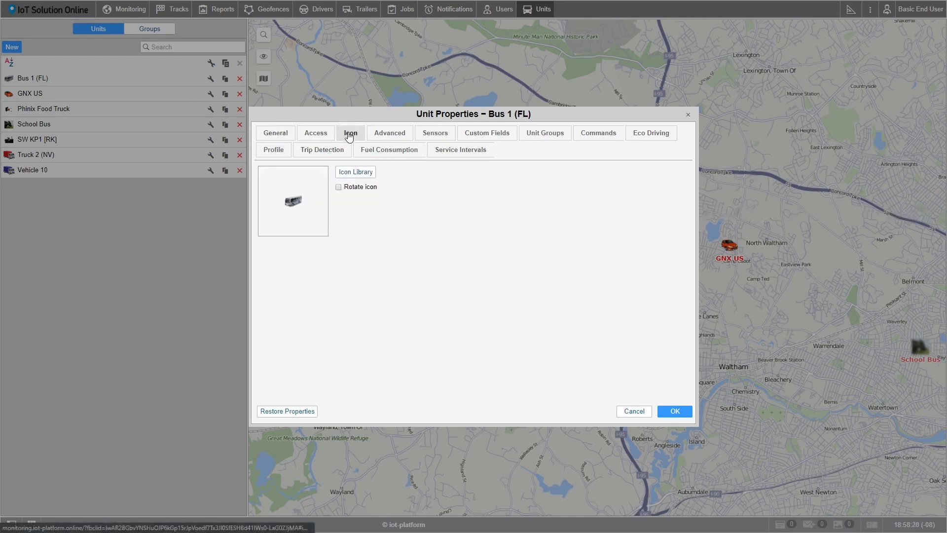
{"action": "left_click", "coordinate": [344, 178]}
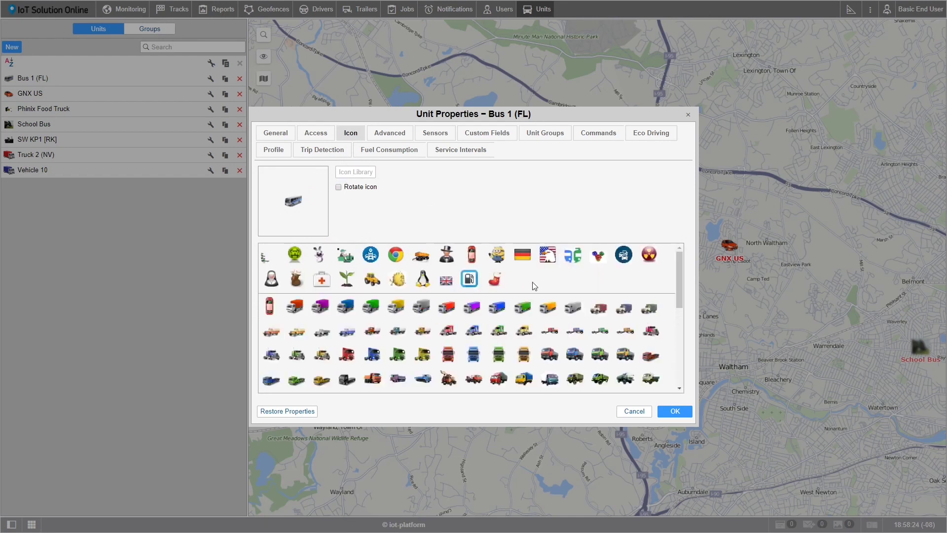
{"action": "left_click", "coordinate": [295, 206]}
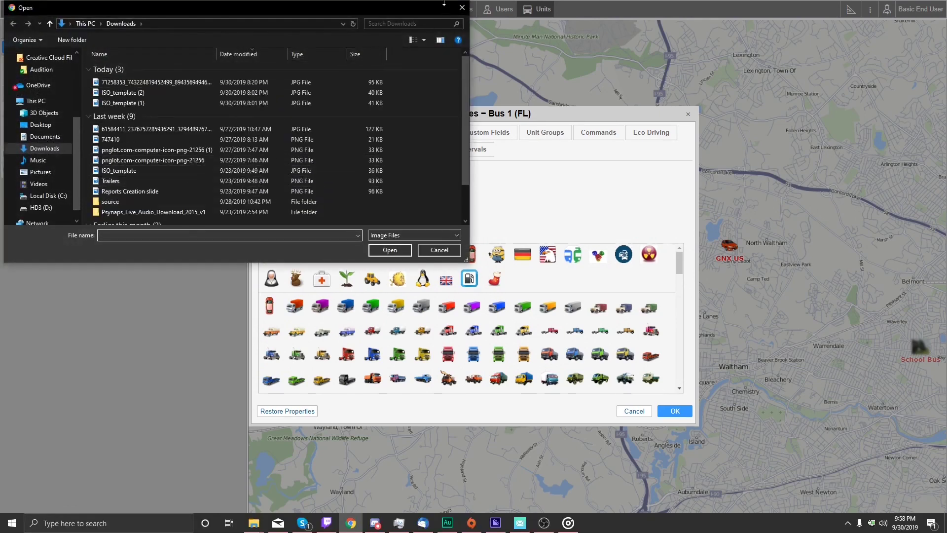
{"action": "left_click", "coordinate": [462, 8]}
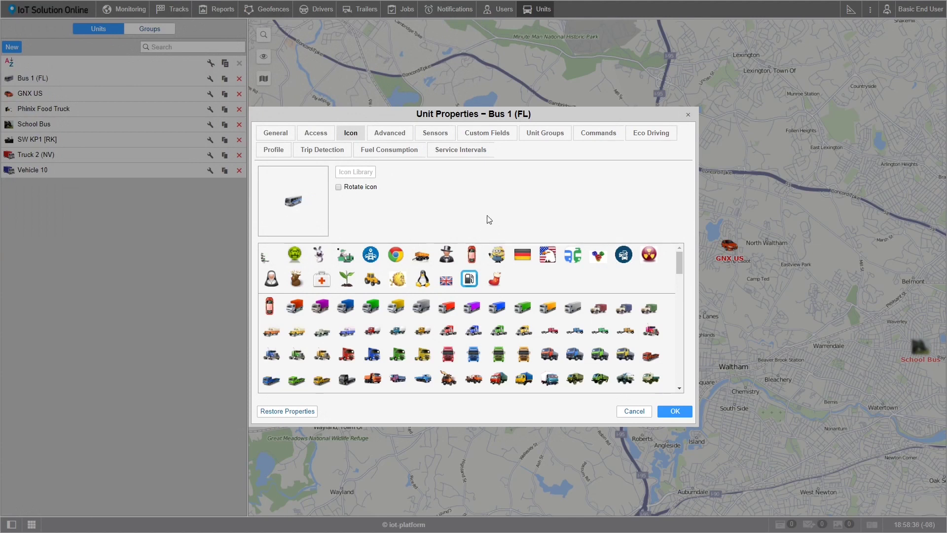
Step: Close Bus 1 (FL)'s Unit Properties with OK, making no changes
{"action": "left_click", "coordinate": [679, 417]}
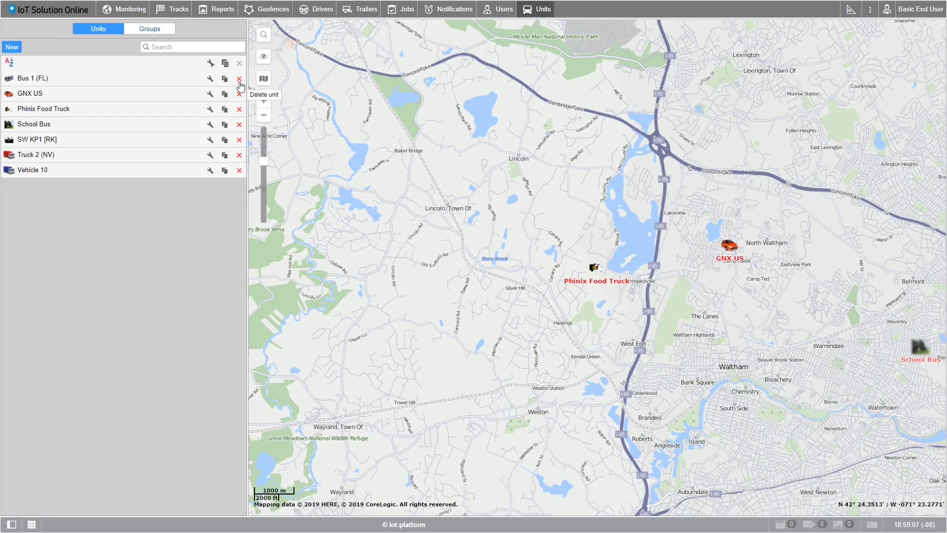
Step: Switch to the Groups list, collapse all groups, and expand !Home Fleet to its four units
{"action": "left_click", "coordinate": [150, 32]}
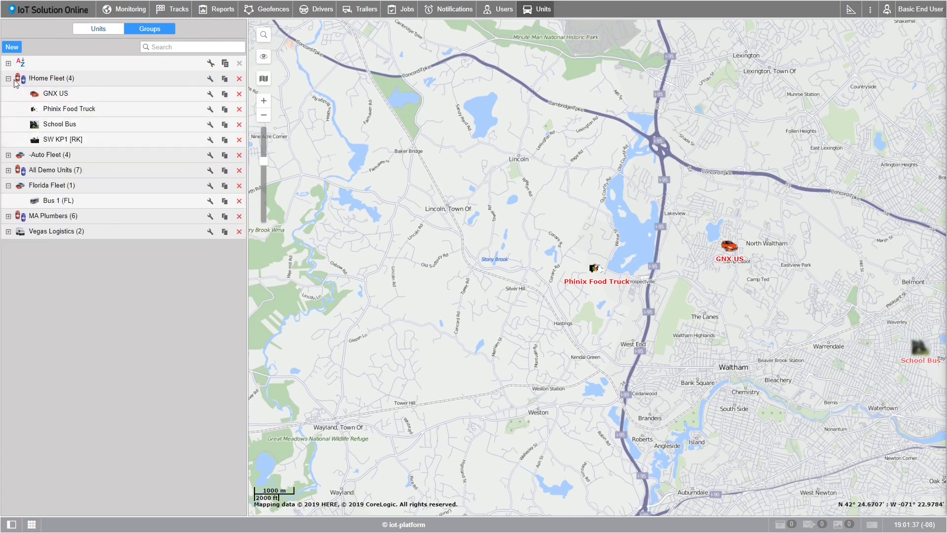
{"action": "left_click", "coordinate": [17, 65]}
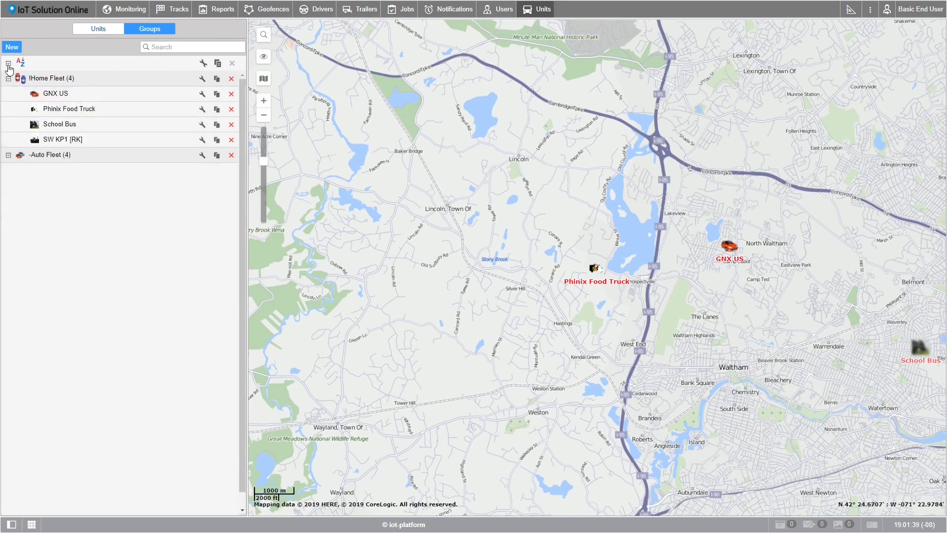
{"action": "mouse_move", "coordinate": [71, 81]}
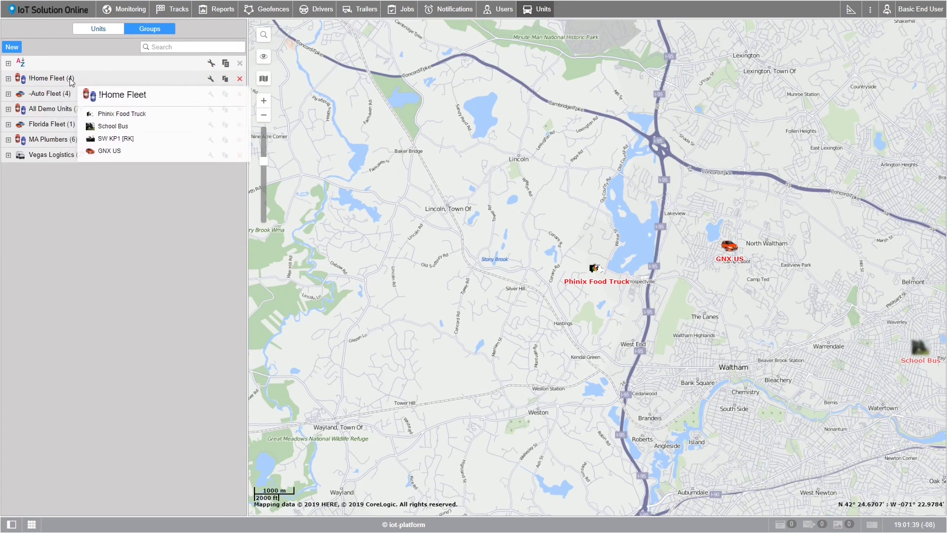
{"action": "left_click", "coordinate": [9, 79]}
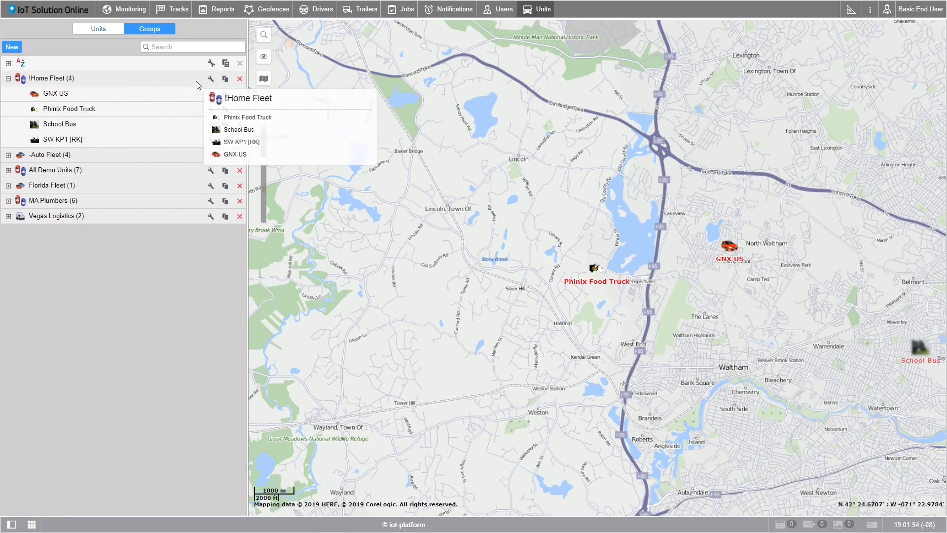
Step: Open the !Home Fleet group properties after briefly opening and dismissing GNX US's
{"action": "left_click", "coordinate": [213, 92]}
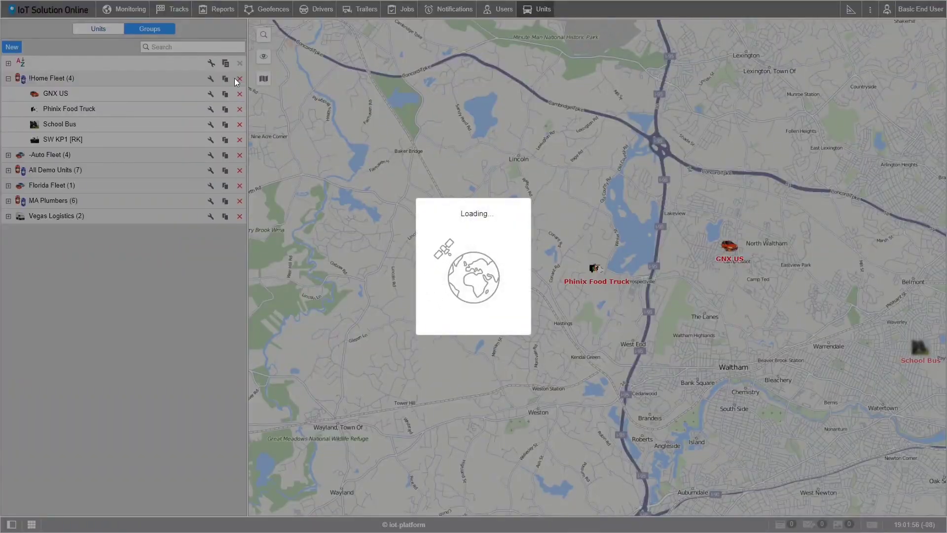
{"action": "key", "text": "Escape"}
{"action": "left_click", "coordinate": [210, 79]}
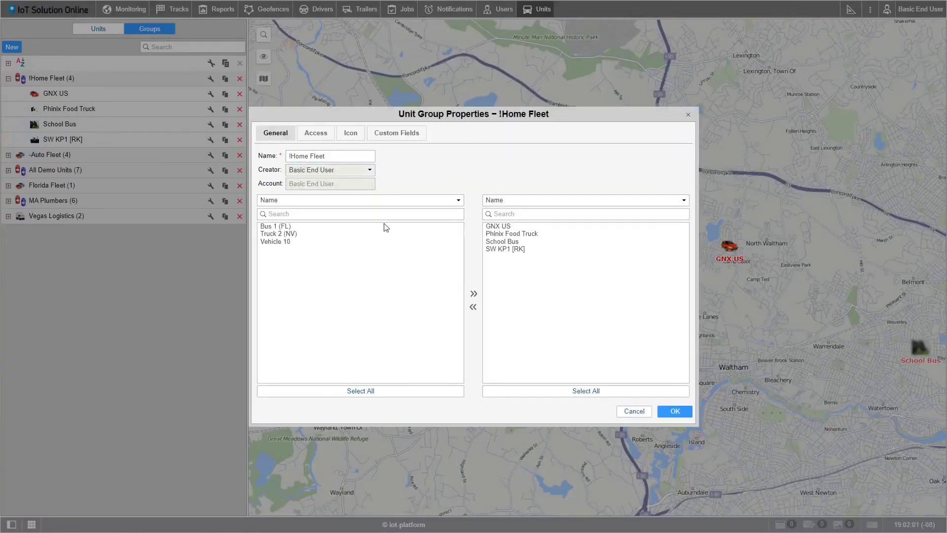
Step: Add Bus 1 (FL), Truck 2 (NV) and Vehicle 10 to the !Home Fleet members
{"action": "left_click", "coordinate": [294, 228]}
{"action": "double_click", "coordinate": [295, 228]}
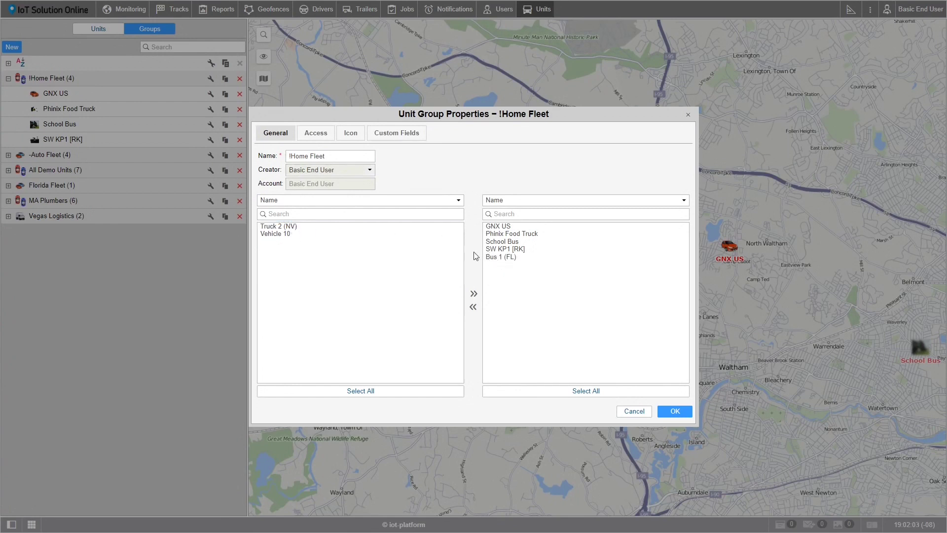
{"action": "left_click", "coordinate": [301, 228]}
{"action": "left_click", "coordinate": [298, 233], "text": "shift"}
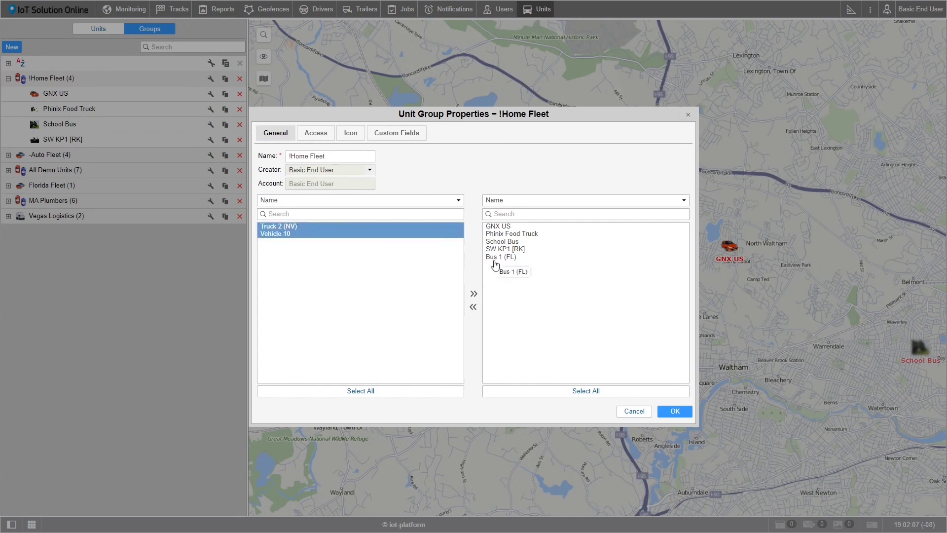
{"action": "left_click", "coordinate": [473, 294]}
Step: Select all !Home Fleet members, remove them from the group, and show its Icon settings
{"action": "left_click", "coordinate": [502, 273]}
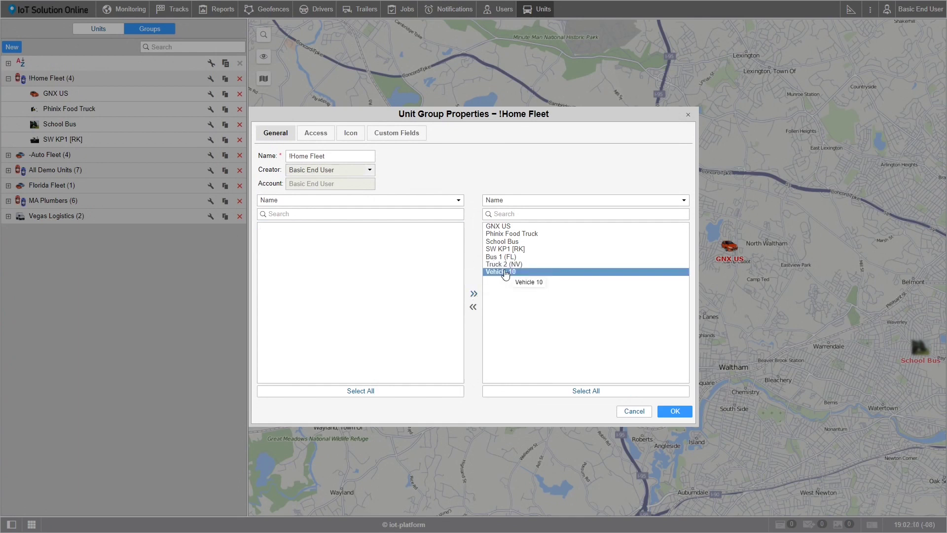
{"action": "left_click", "coordinate": [503, 265], "text": "shift"}
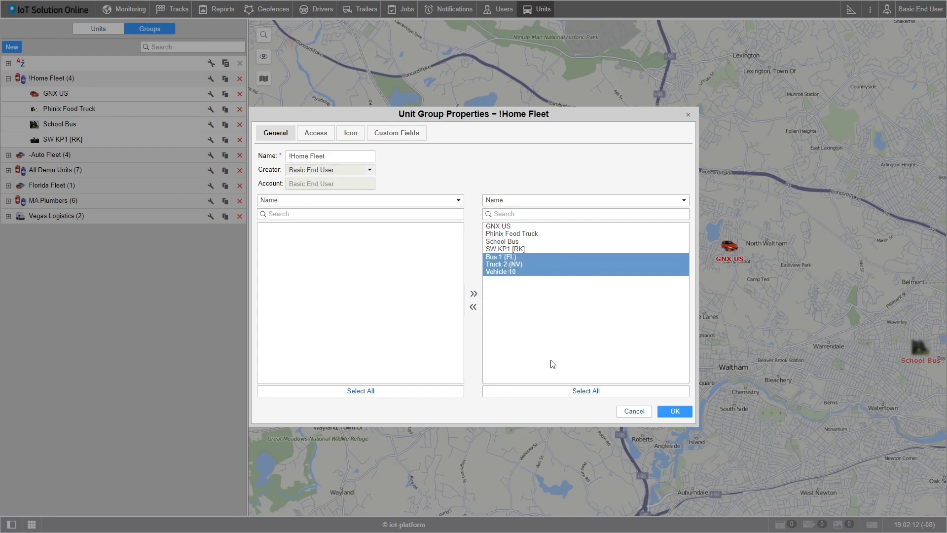
{"action": "left_click", "coordinate": [572, 390]}
{"action": "left_click", "coordinate": [473, 308]}
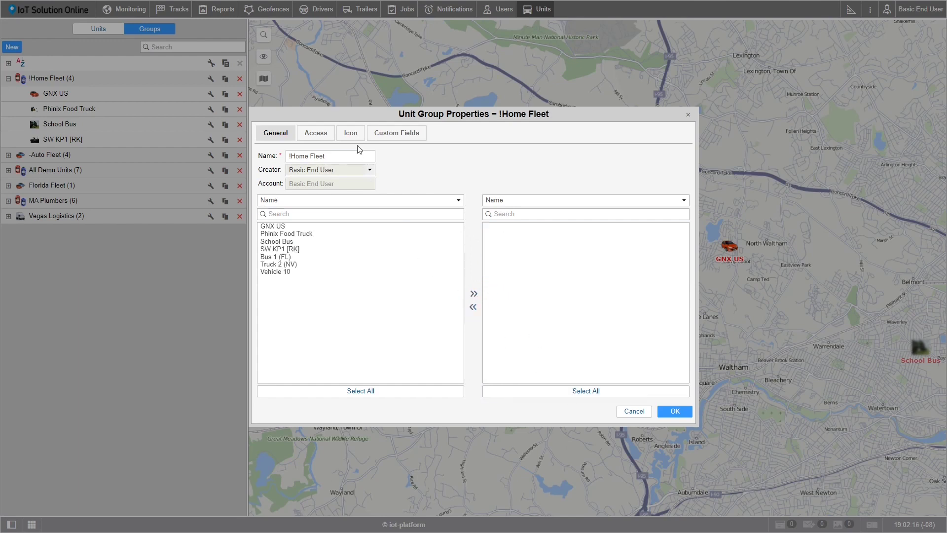
{"action": "left_click", "coordinate": [351, 134]}
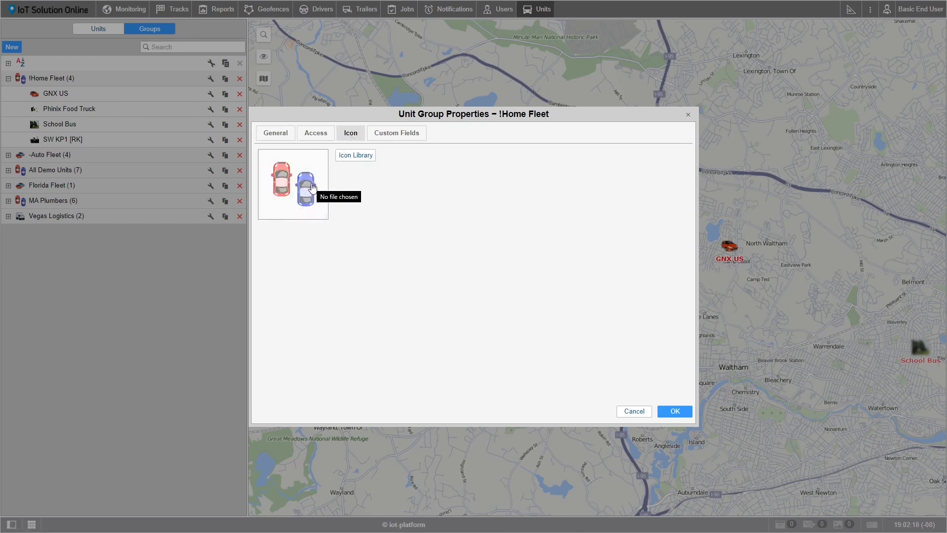
Step: View the group icon library, cancel the file browser, and close !Home Fleet properties unsaved
{"action": "left_click", "coordinate": [359, 154]}
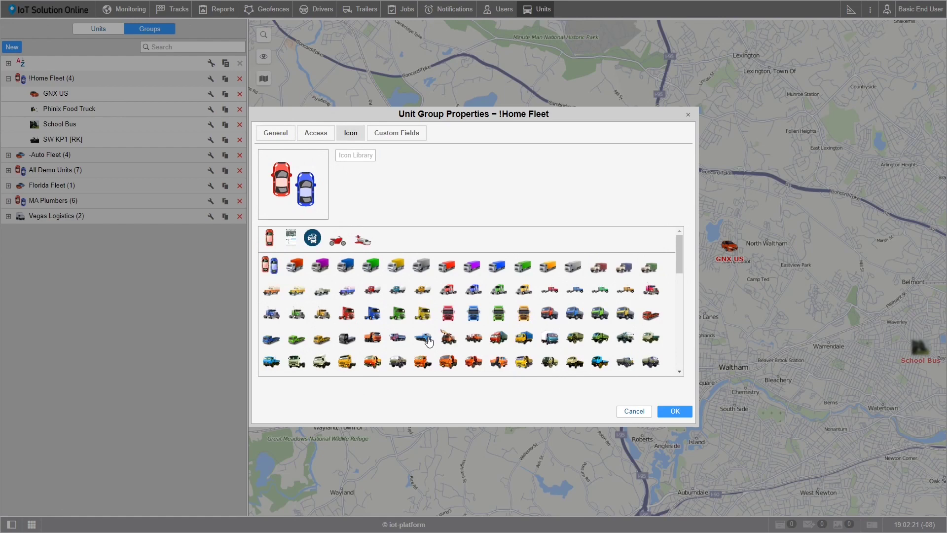
{"action": "left_click", "coordinate": [311, 198]}
{"action": "left_click", "coordinate": [462, 8]}
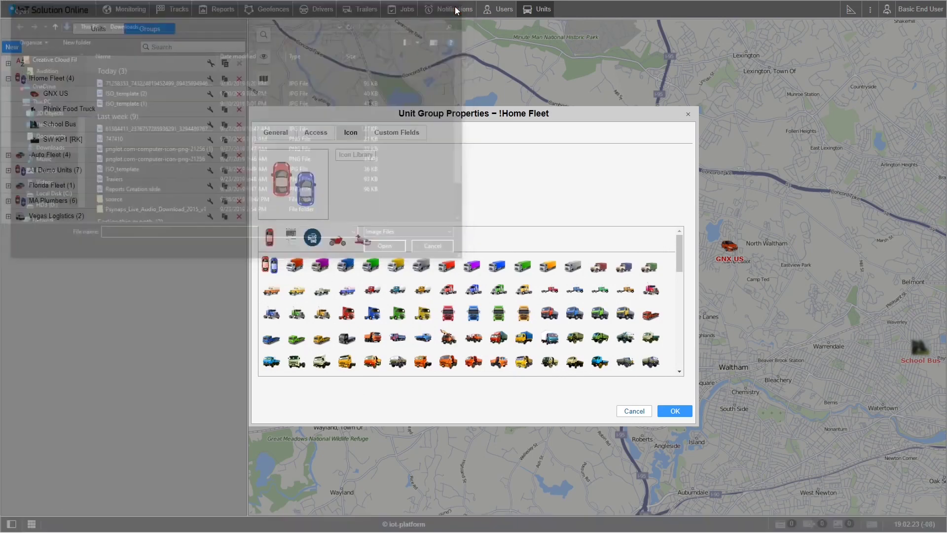
{"action": "left_click", "coordinate": [689, 116]}
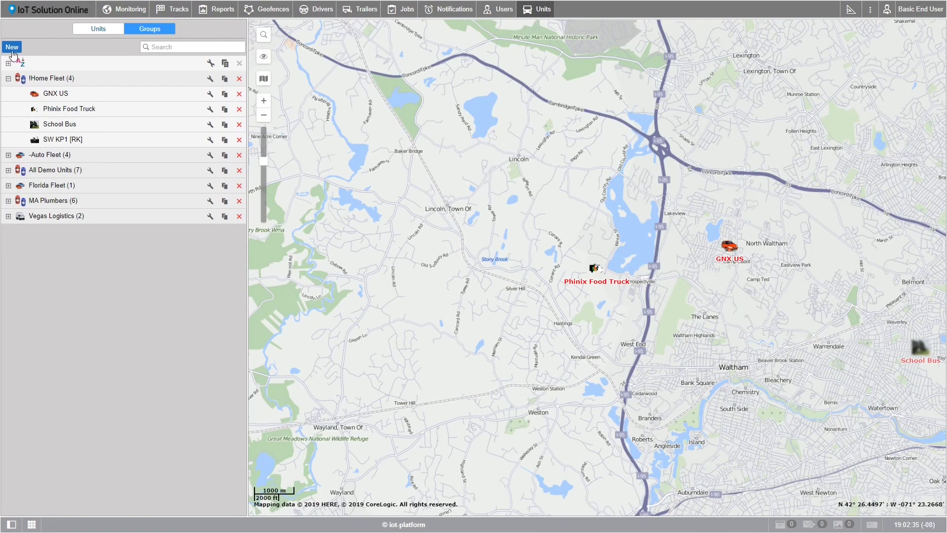
Step: Create a new unit group named 'Training Group'
{"action": "left_click", "coordinate": [12, 49]}
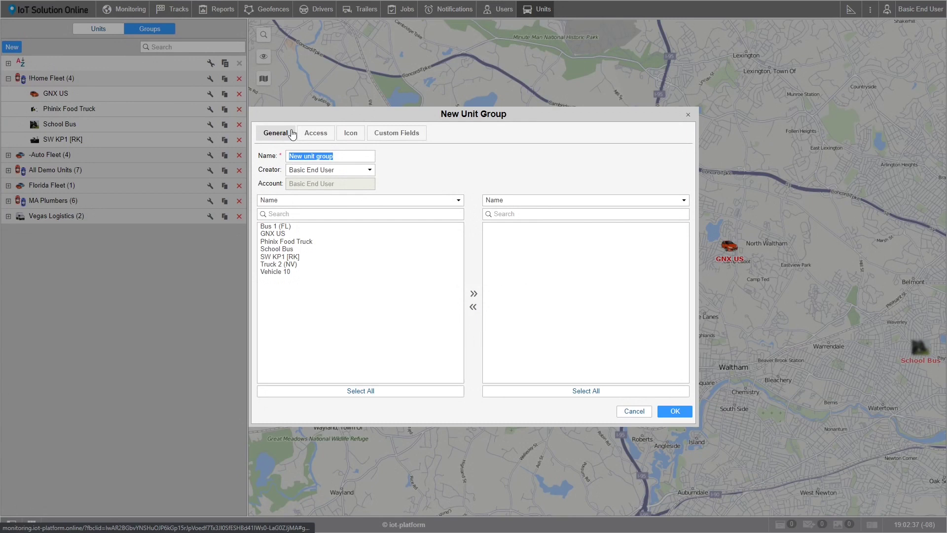
{"action": "type", "text": "Train"}
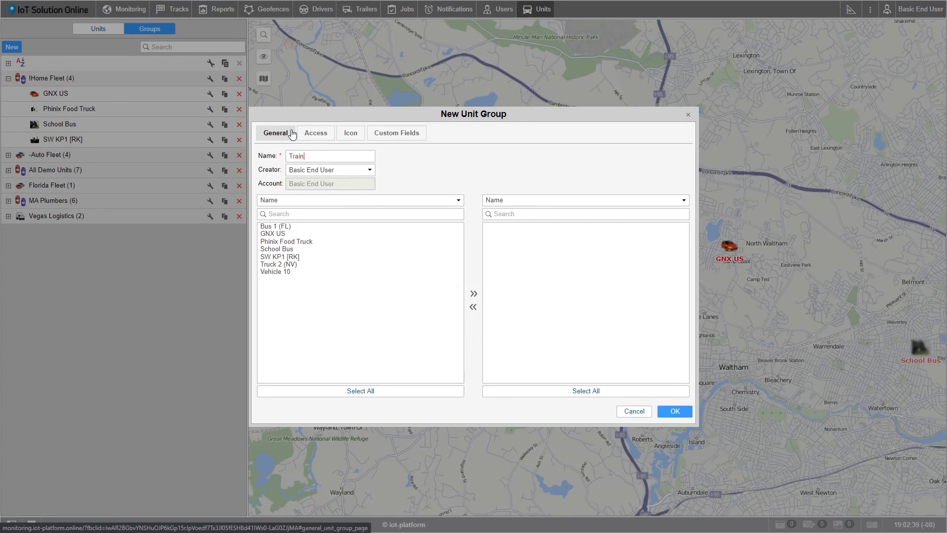
{"action": "type", "text": "ing GG"}
{"action": "key", "text": "BackSpace"}
{"action": "type", "text": "oup"}
Step: Add Bus 1 (FL), Truck 2 (NV) and Phinix Food Truck to the group and save it
{"action": "left_click", "coordinate": [289, 227]}
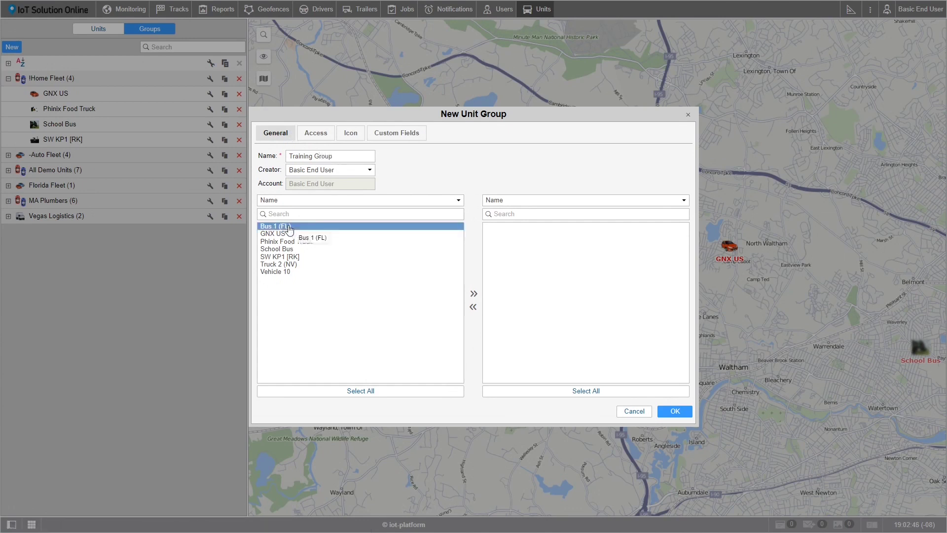
{"action": "double_click", "coordinate": [289, 227]}
{"action": "double_click", "coordinate": [291, 257]}
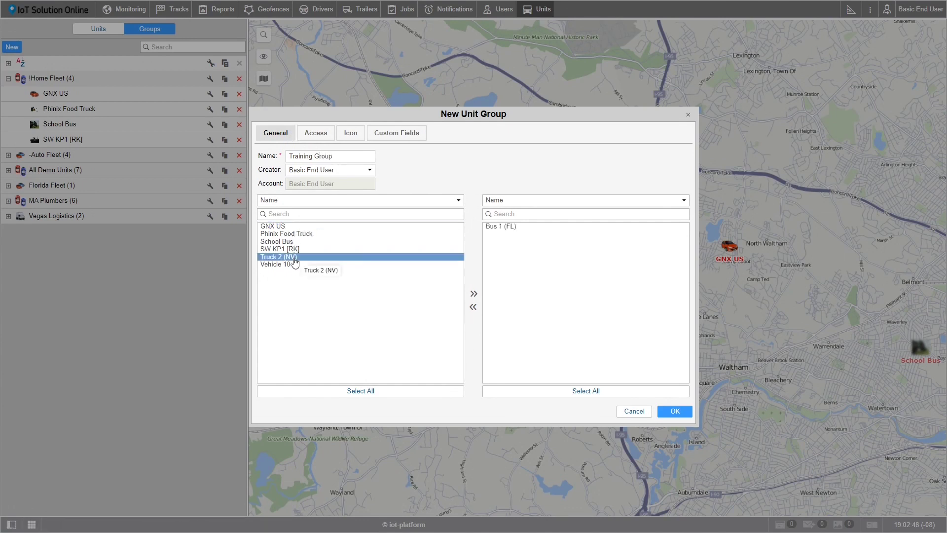
{"action": "double_click", "coordinate": [295, 234]}
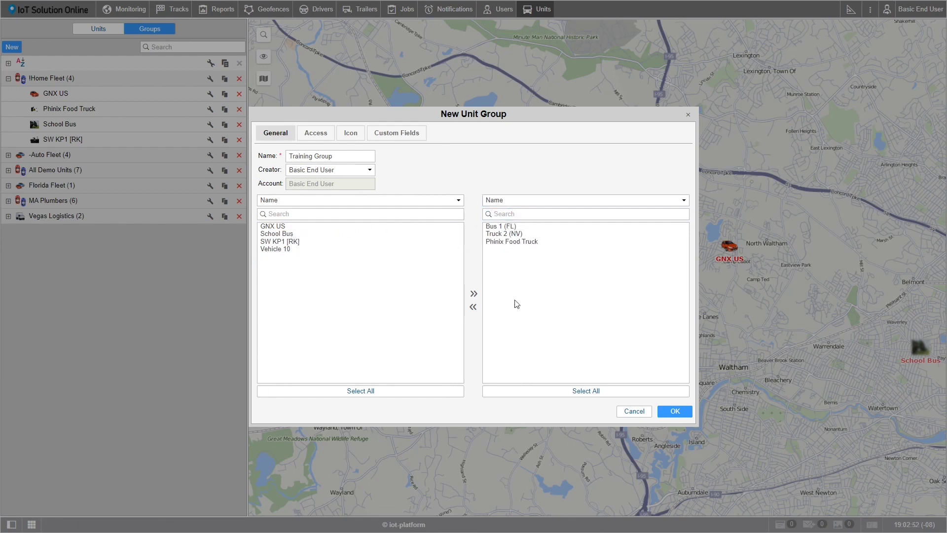
{"action": "left_click", "coordinate": [680, 412]}
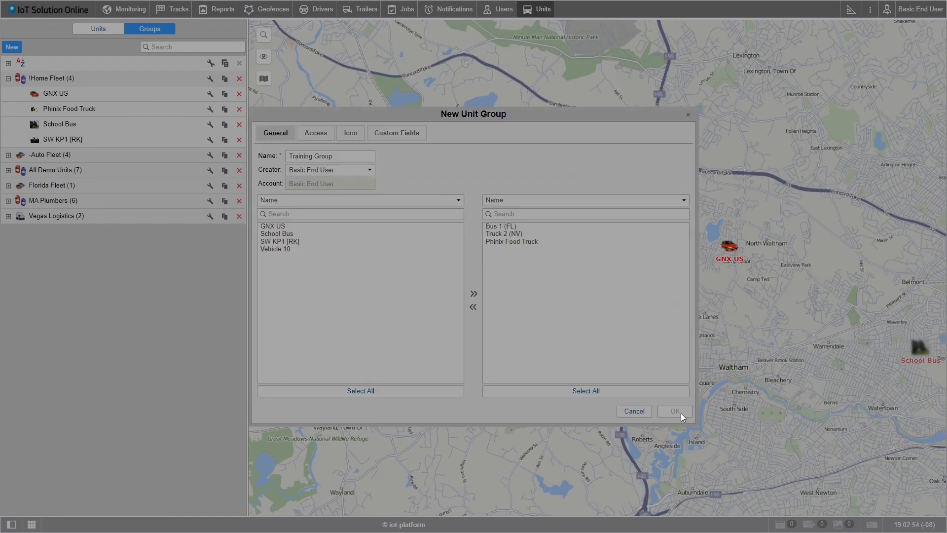